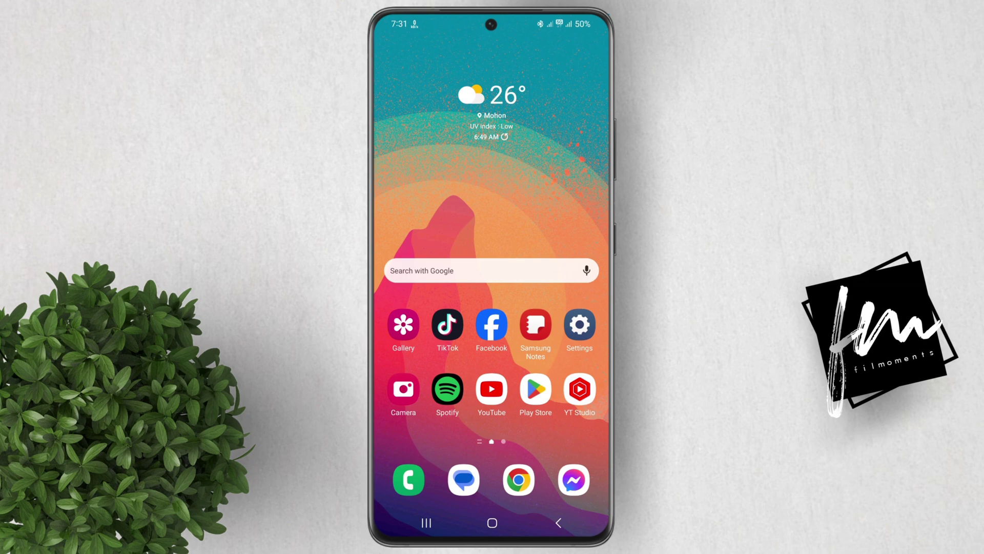
# Step: Launch Facebook, open its Menu, and expand the Settings & privacy group
pyautogui.click(496, 325)
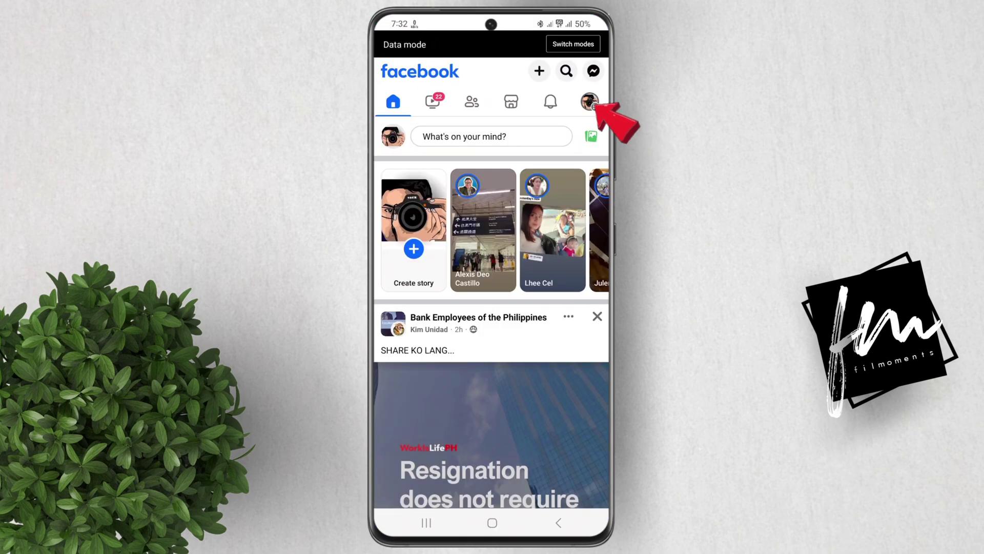
pyautogui.click(590, 101)
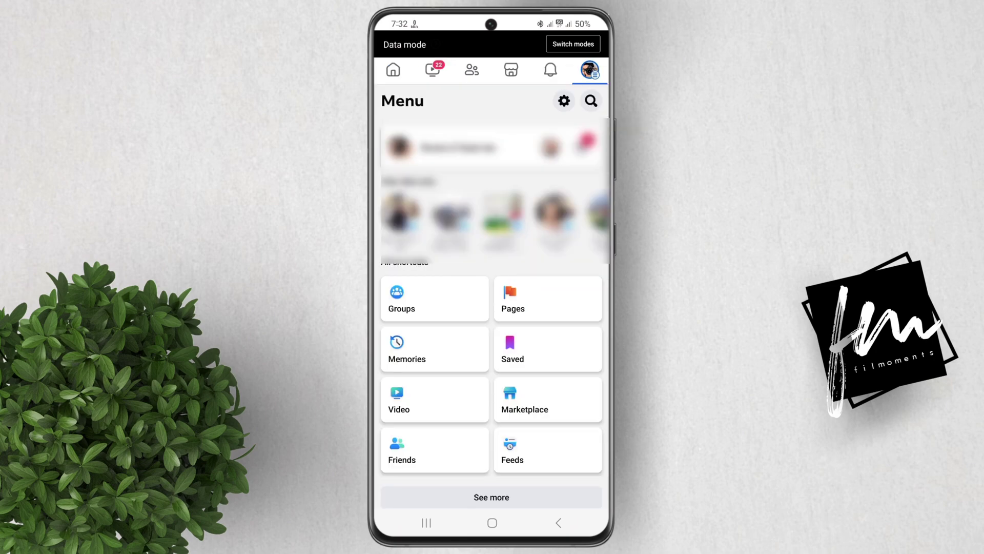
pyautogui.scroll(-3, 492, 346)
pyautogui.click(462, 450)
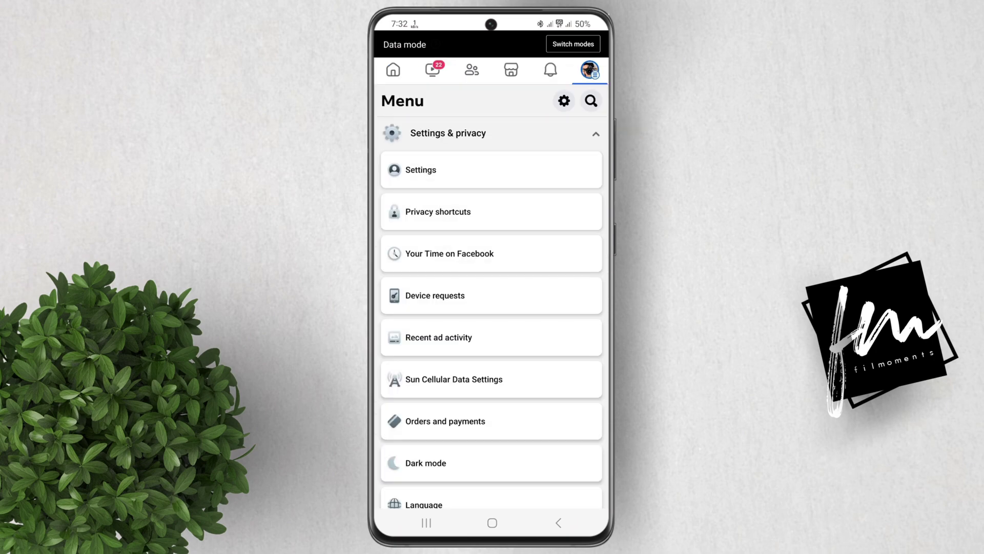
# Step: Go to Settings, then Notifications, to show the Push and Email delivery options
pyautogui.click(431, 170)
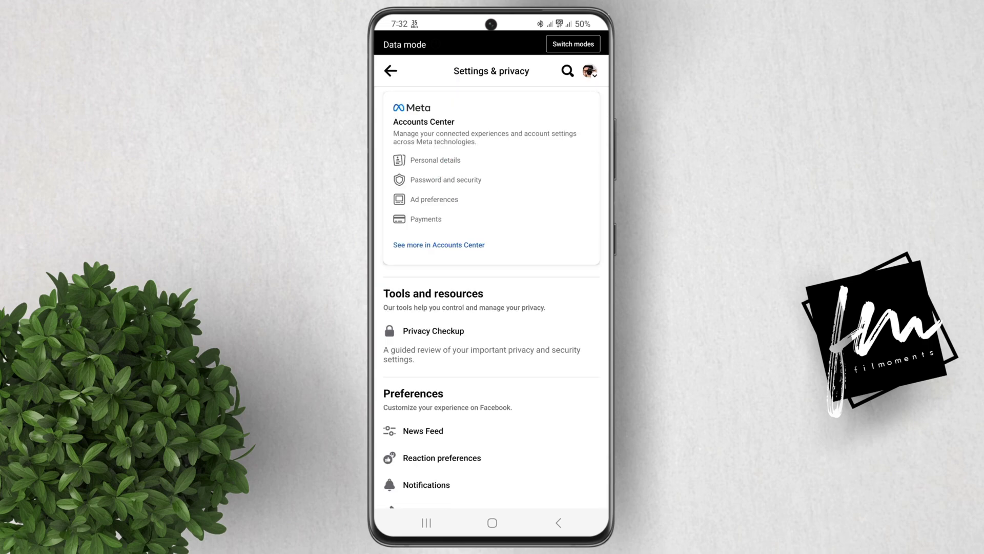
pyautogui.scroll(-3, 492, 307)
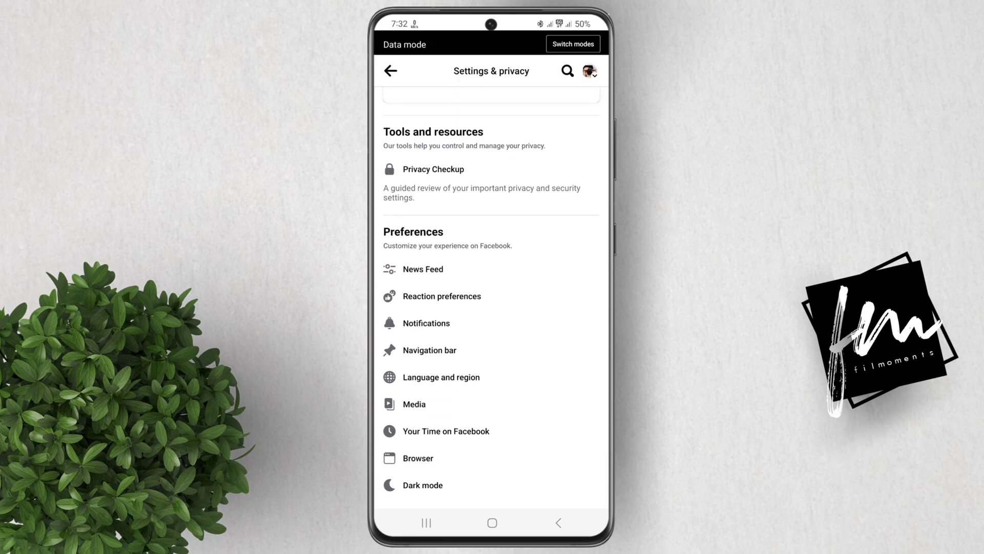
pyautogui.click(438, 324)
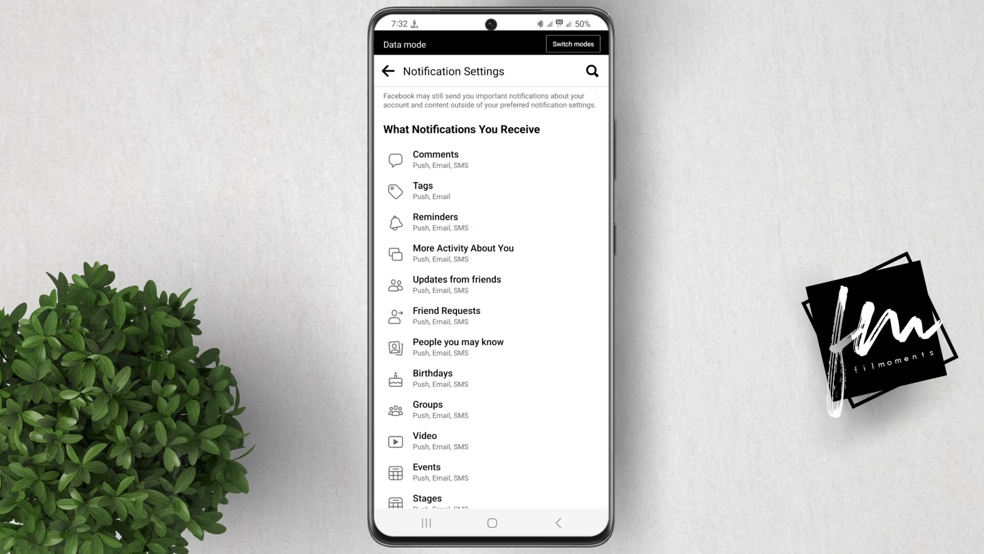
pyautogui.scroll(-5, 492, 308)
pyautogui.scroll(-2, 492, 308)
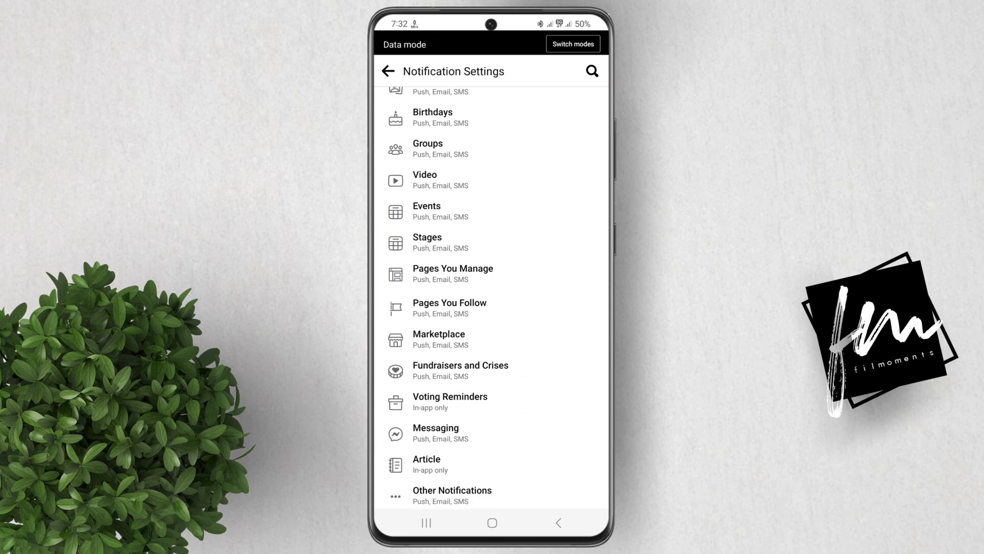
pyautogui.scroll(-3, 492, 308)
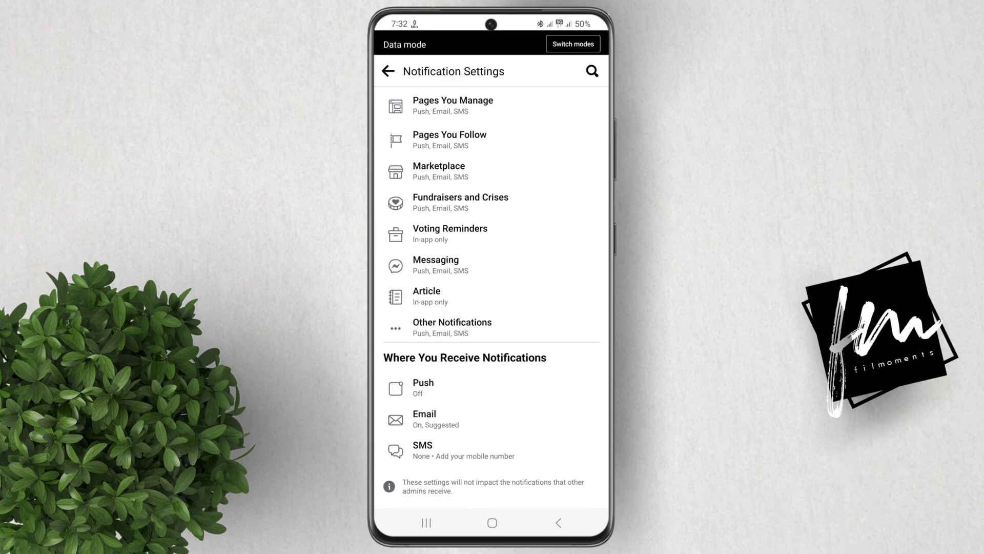
# Step: Set Email Frequency under Email notifications to Required notifications
pyautogui.click(428, 419)
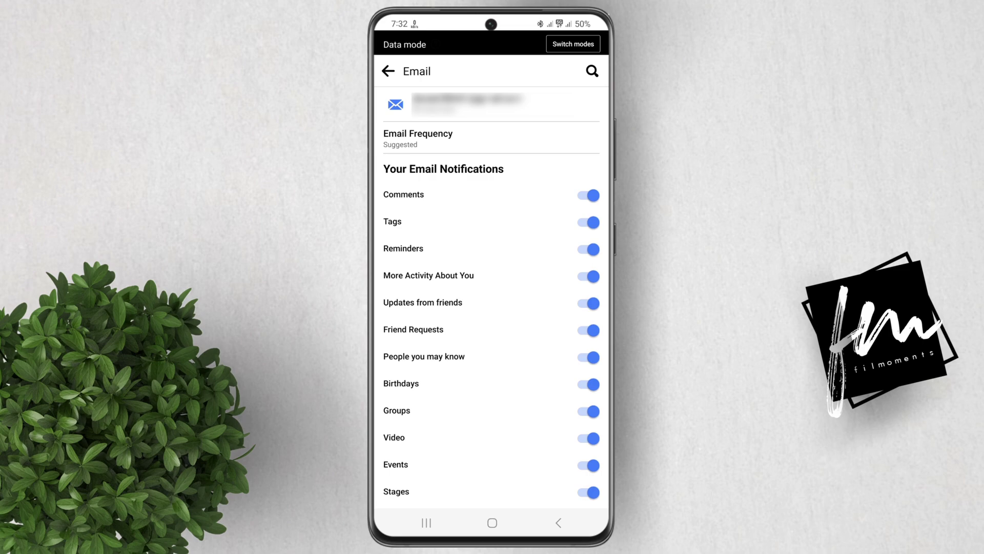
pyautogui.click(427, 136)
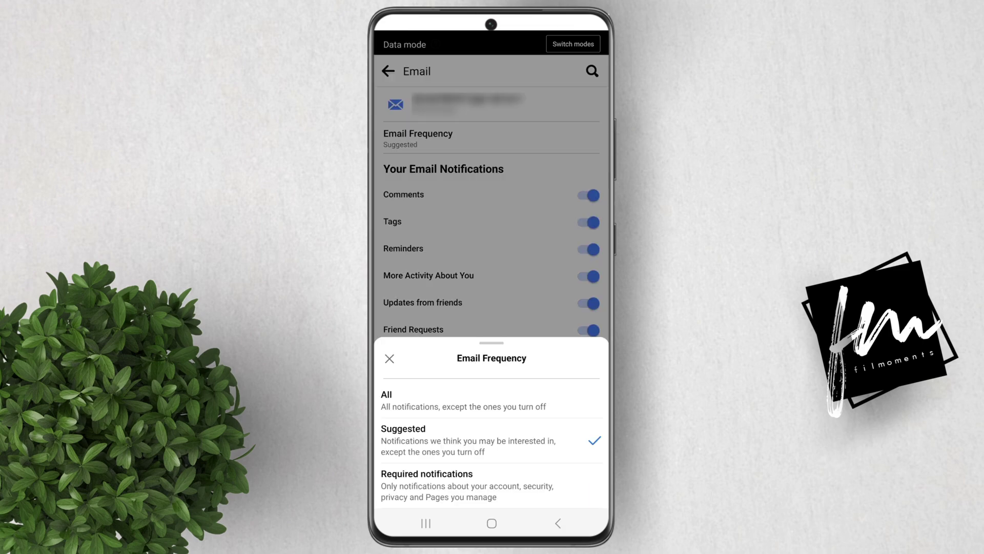
pyautogui.click(442, 477)
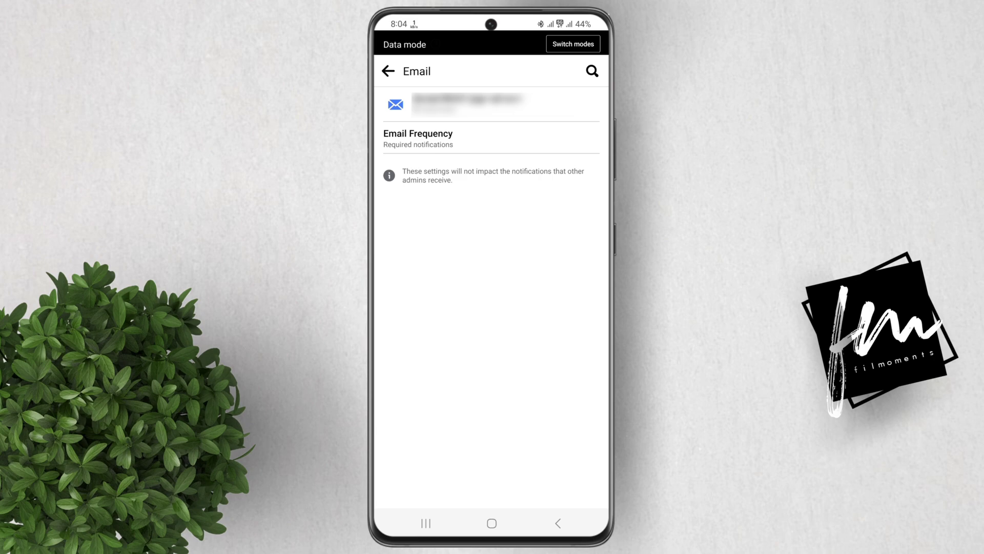
# Step: Exit Facebook to the Android home screen with the Home button
pyautogui.click(491, 524)
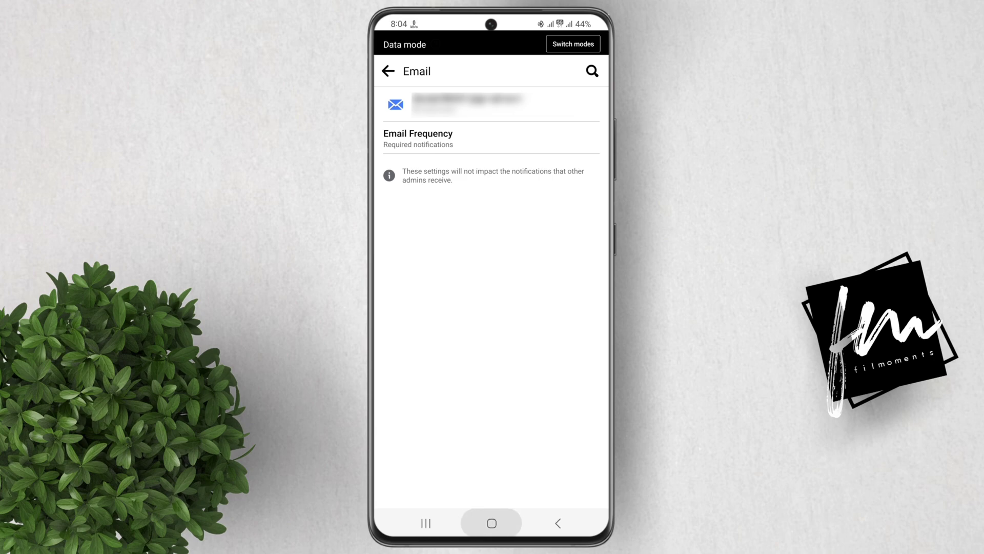